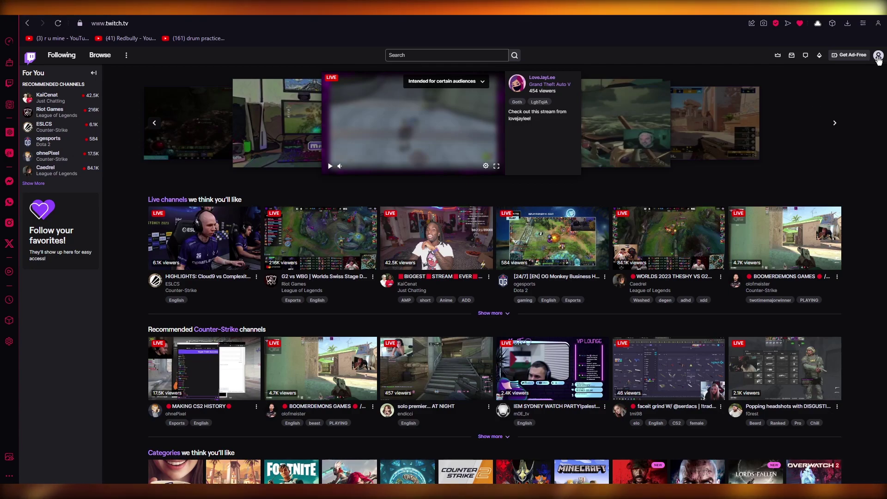
# - Go to your own channel page from the account menu
pyautogui.click(880, 57)
pyautogui.click(843, 99)
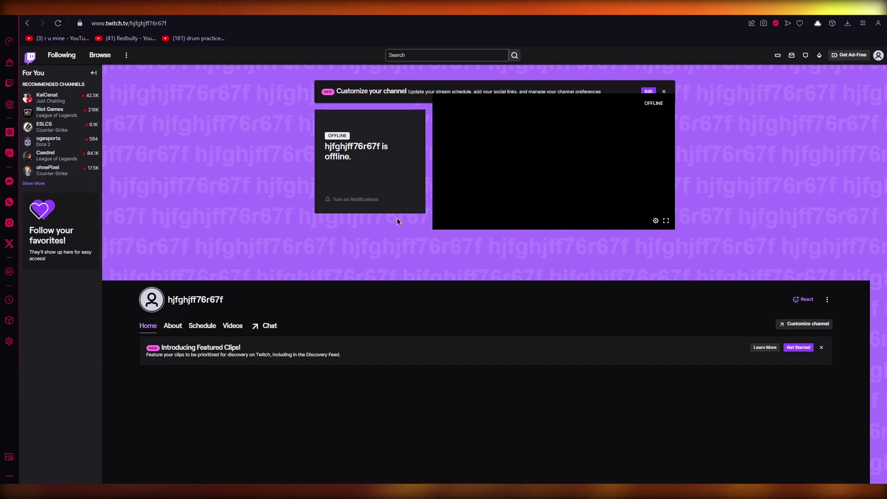
# - Switch to the About tab and turn on Edit Panels
pyautogui.click(173, 326)
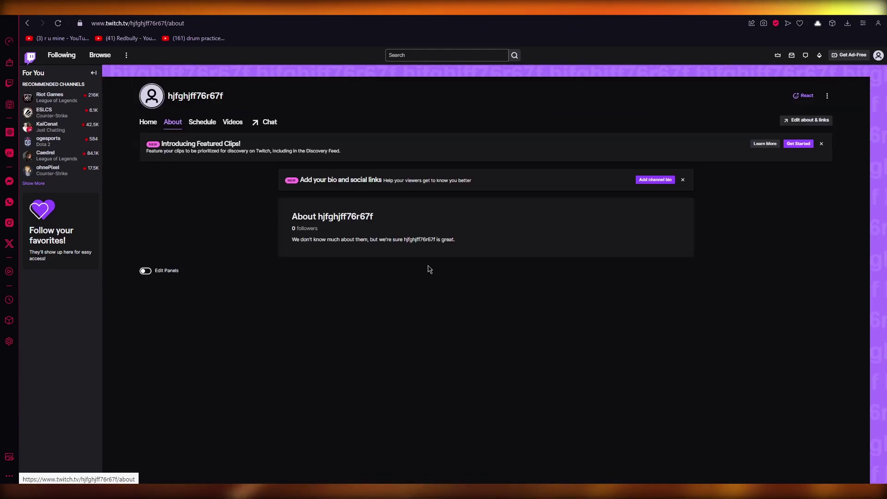
pyautogui.click(145, 272)
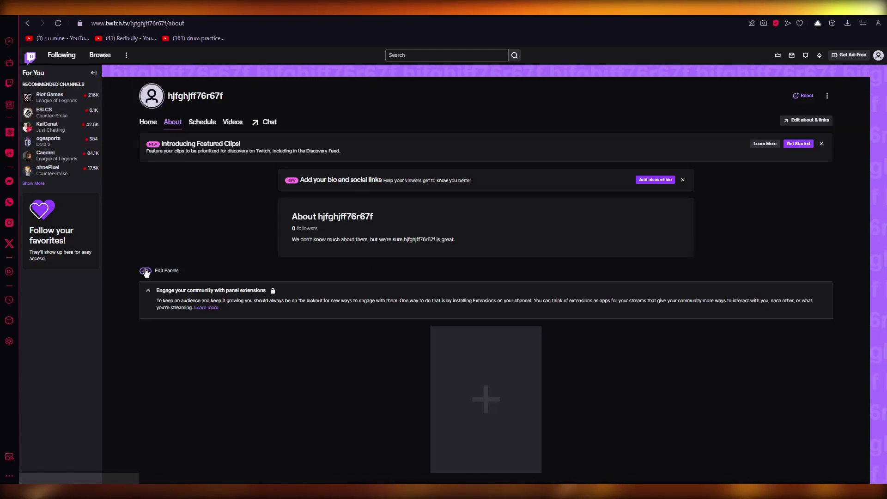
pyautogui.scroll(-2, 205, 270)
pyautogui.scroll(-1, 206, 270)
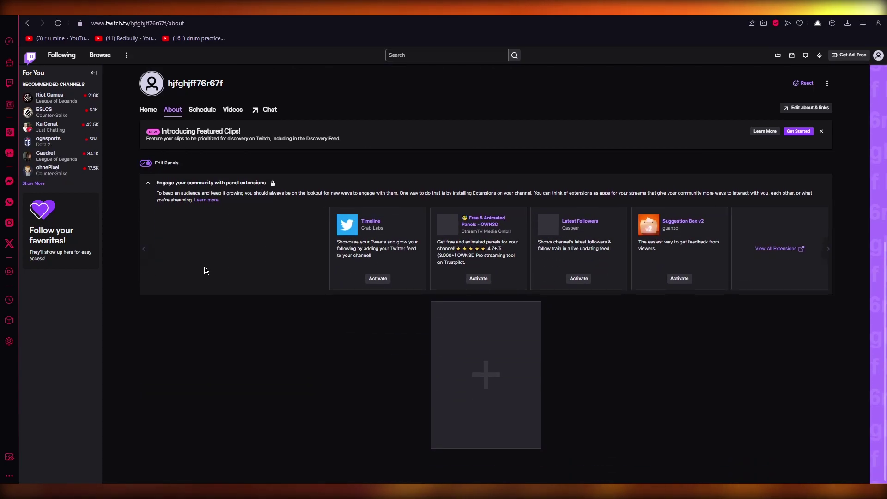
# - Add a new text or image panel to the About page
pyautogui.click(503, 396)
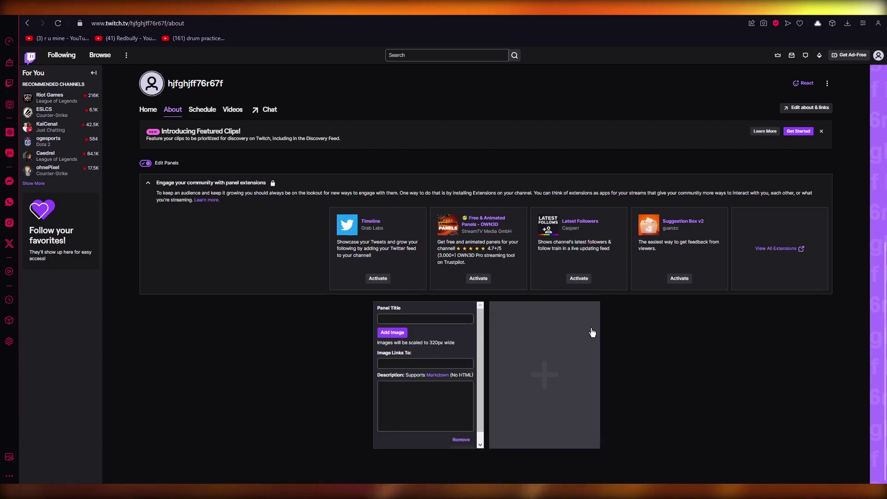
pyautogui.click(417, 320)
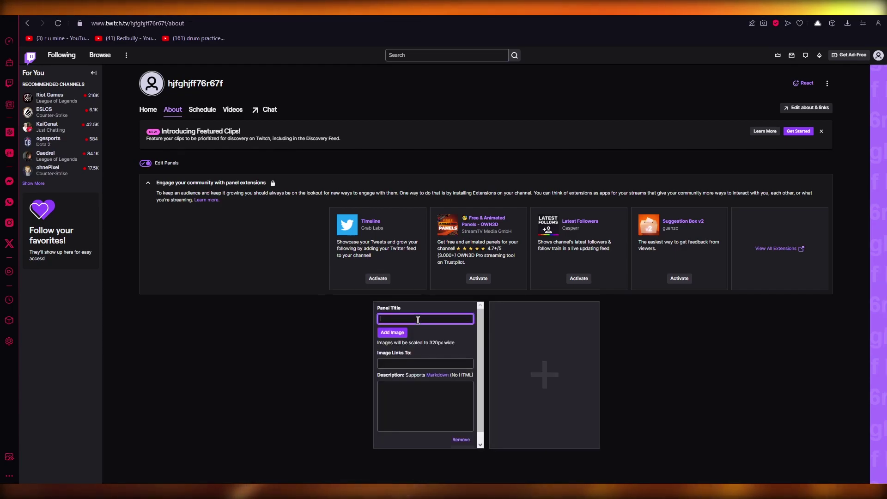
pyautogui.write('Donation')
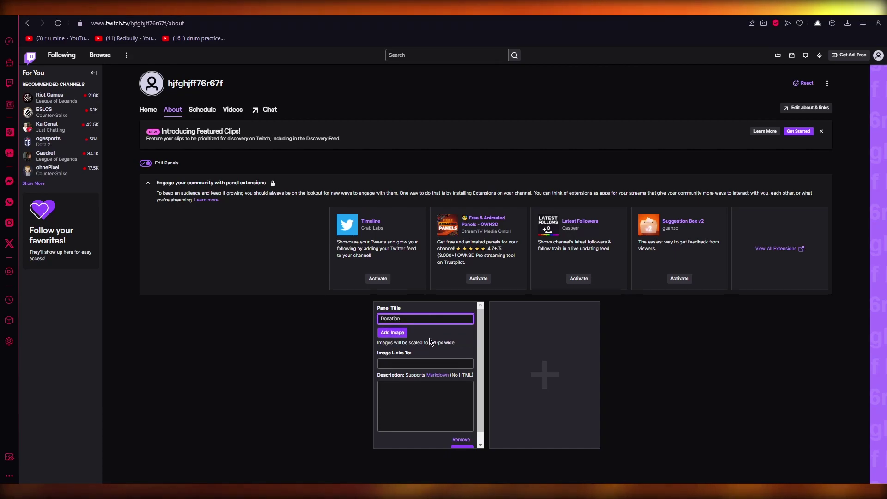
pyautogui.scroll(-1, 430, 367)
pyautogui.scroll(1, 443, 375)
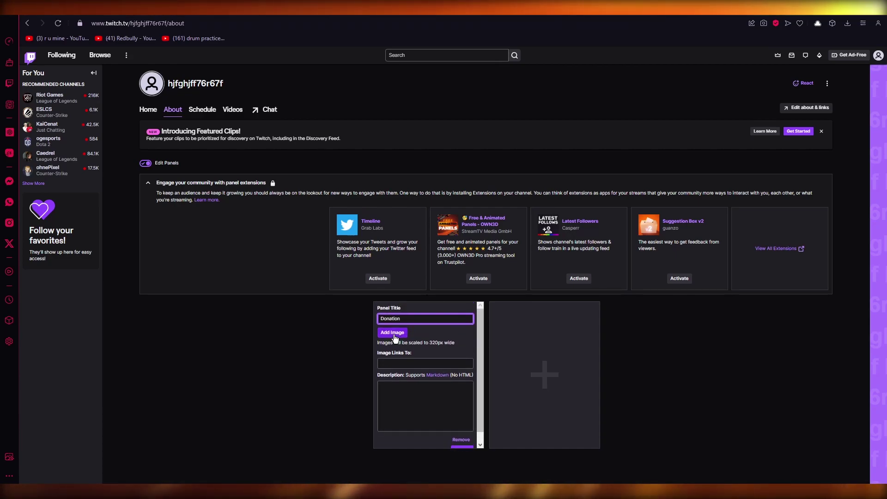
pyautogui.click(424, 364)
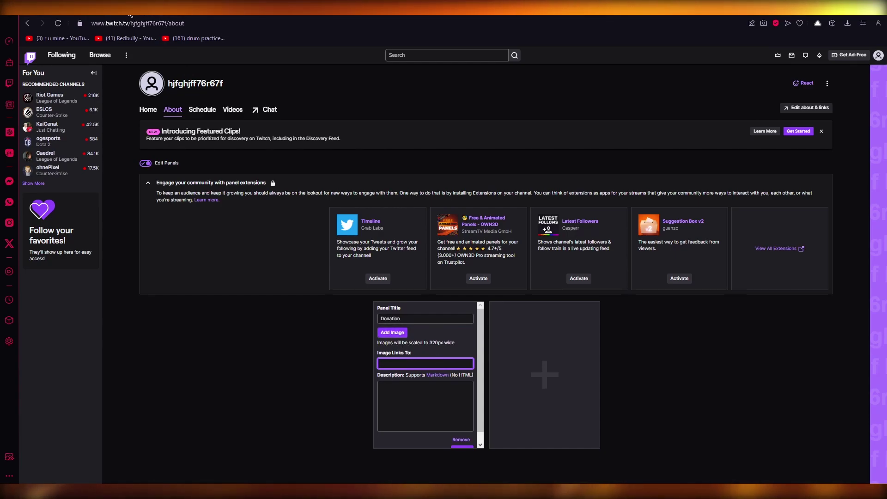
pyautogui.hotkey('ctrl', 't')
pyautogui.write('cashap')
pyautogui.press('Return')
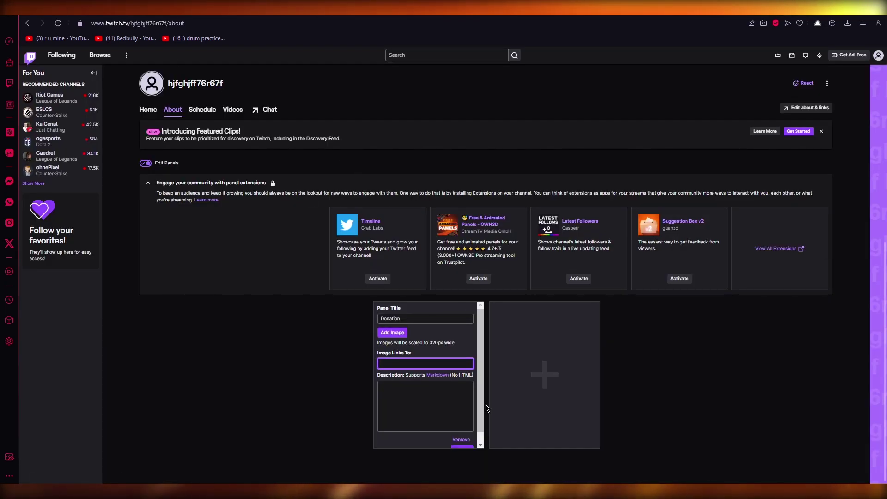
pyautogui.scroll(-2, 458, 403)
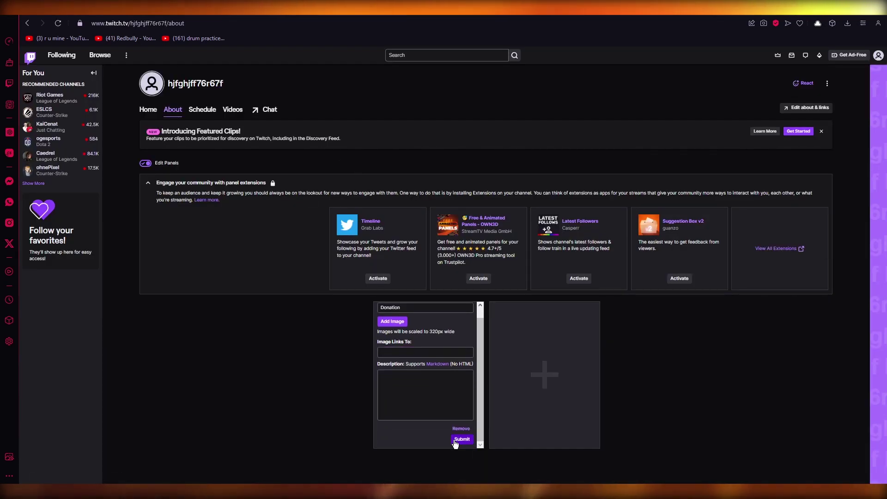
pyautogui.scroll(2, 444, 388)
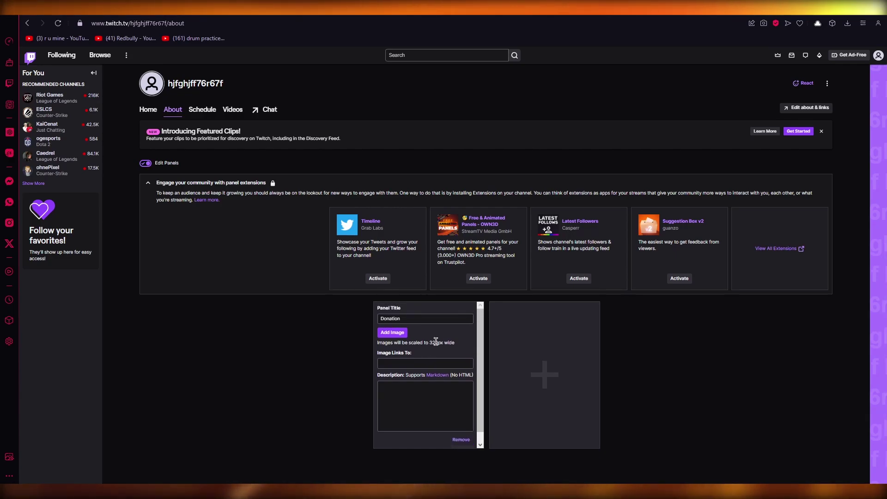